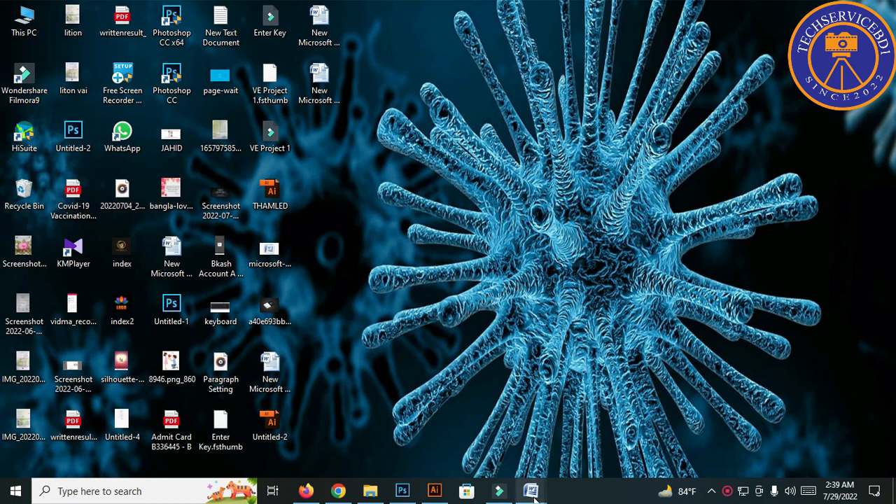
Switch to the open Microsoft Word window with the blank document.
mouse_move(535, 497)
click(476, 448)
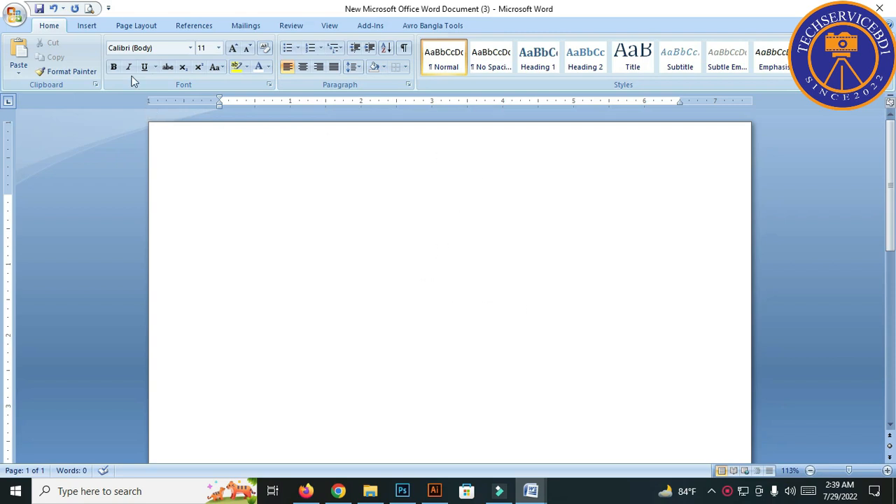
Start a WordArt in the black arched style of the first gallery row with the text "TECHSERVICEBD1".
click(90, 25)
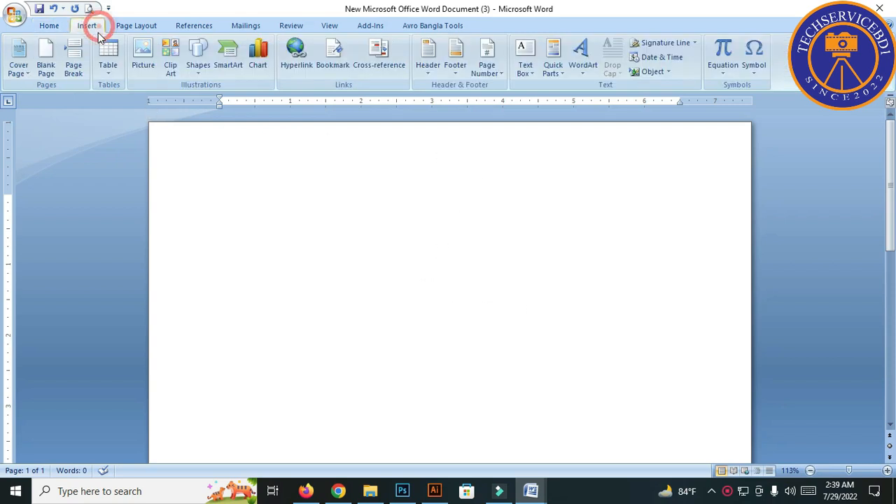
click(580, 56)
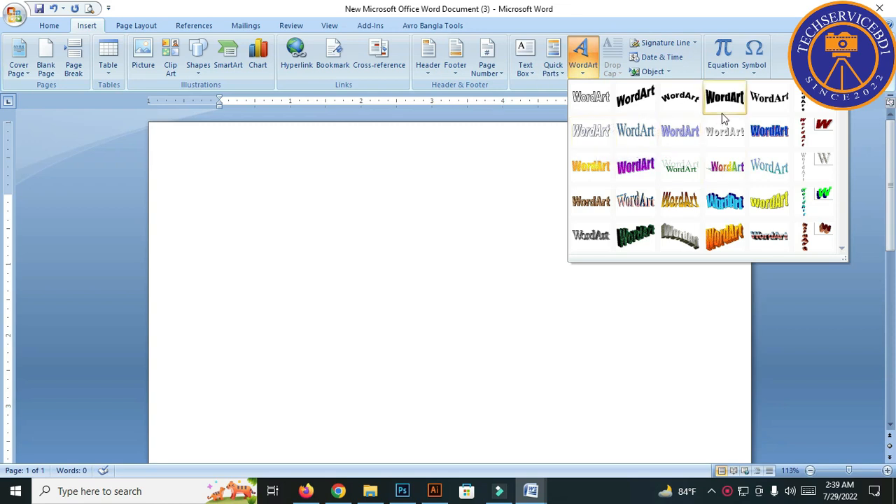
click(677, 98)
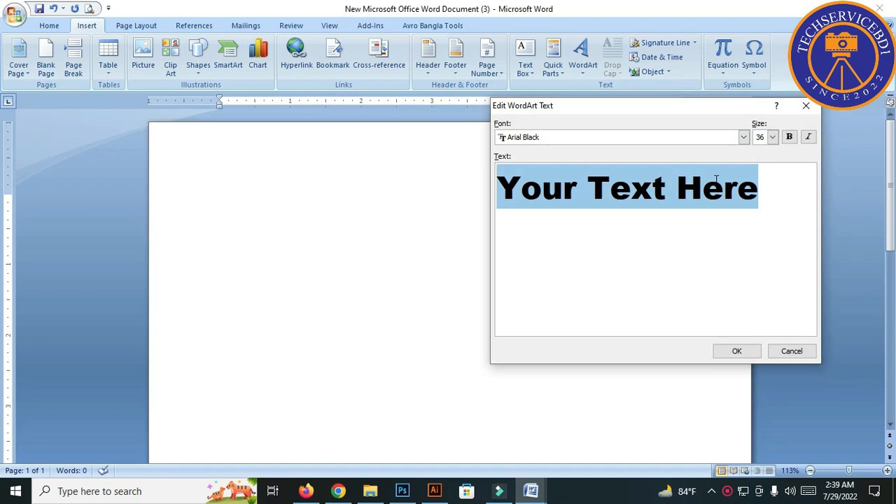
text(TEch)
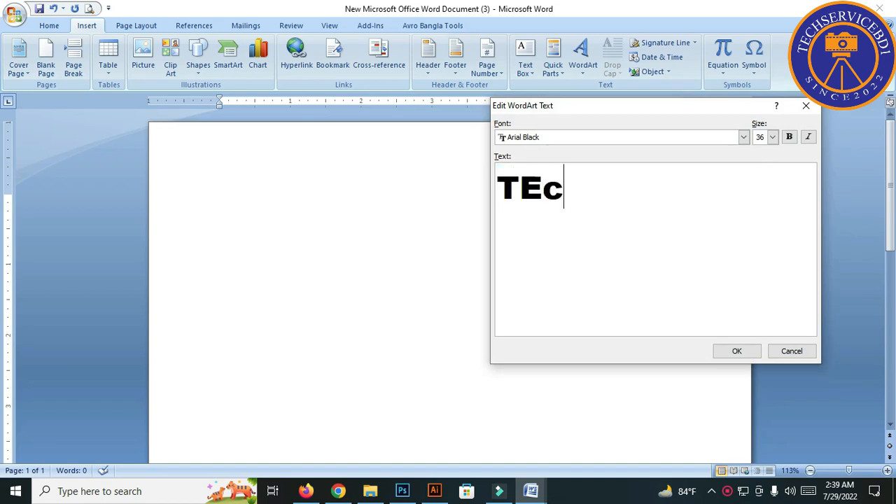
key(BackSpace)
key(BackSpace)
text(C)
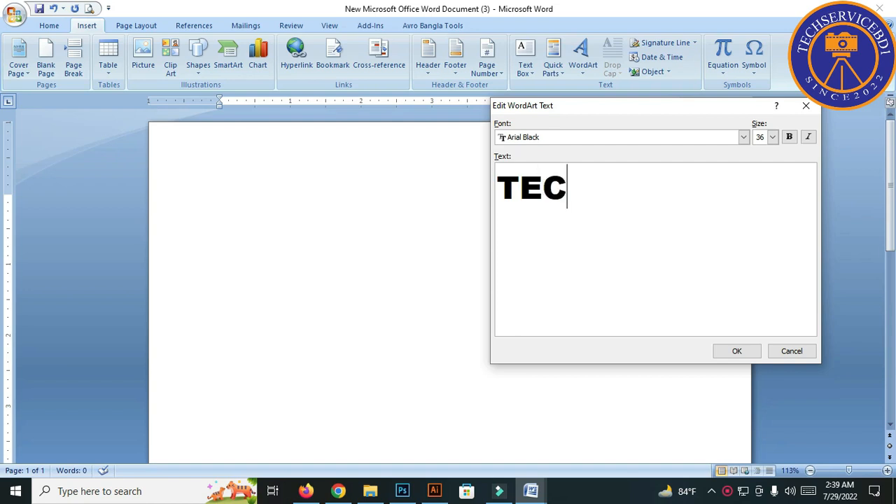
text(HSERVI)
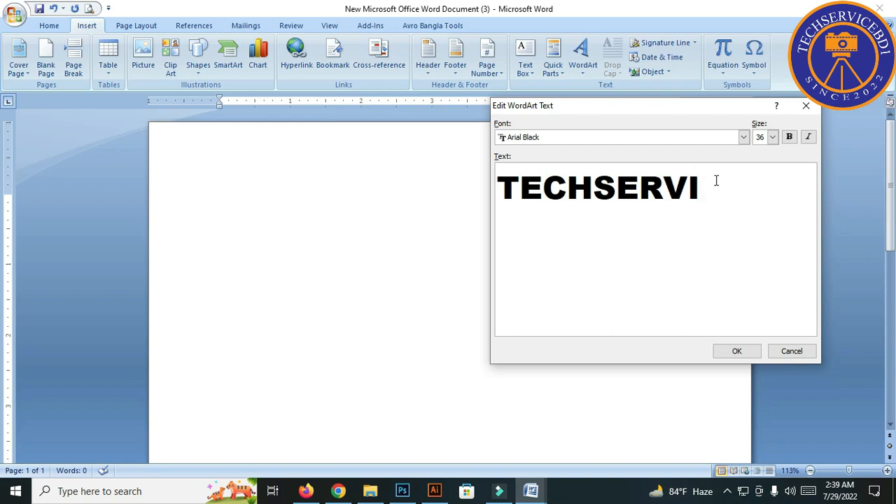
text(CEBD)
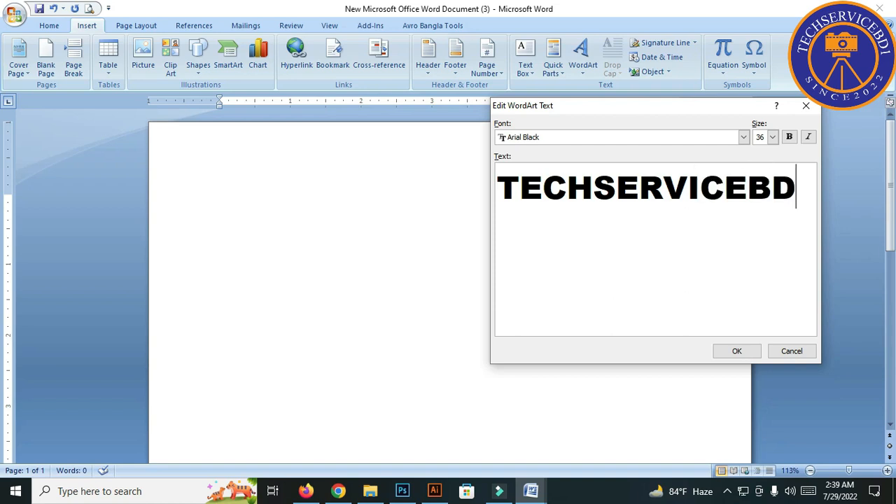
key(Return)
text(1)
Set the WordArt text size to 32 and place the WordArt on the page.
click(772, 138)
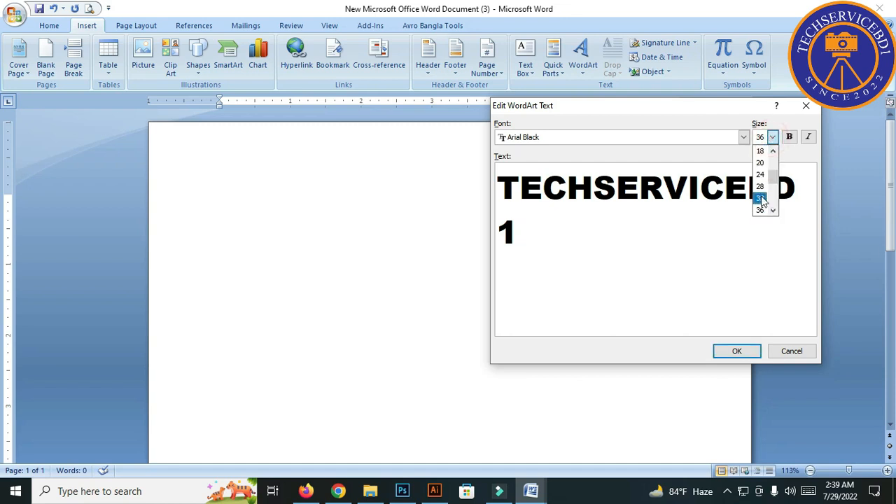
click(761, 199)
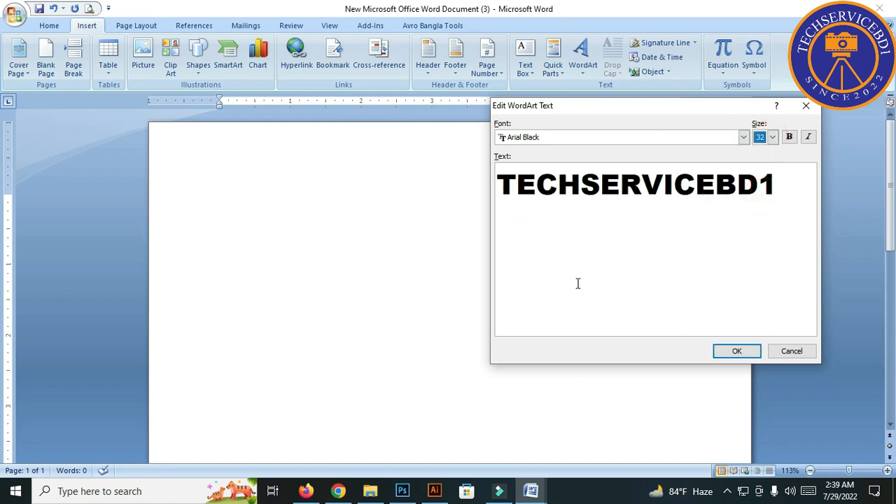
drag(629, 109, 593, 115)
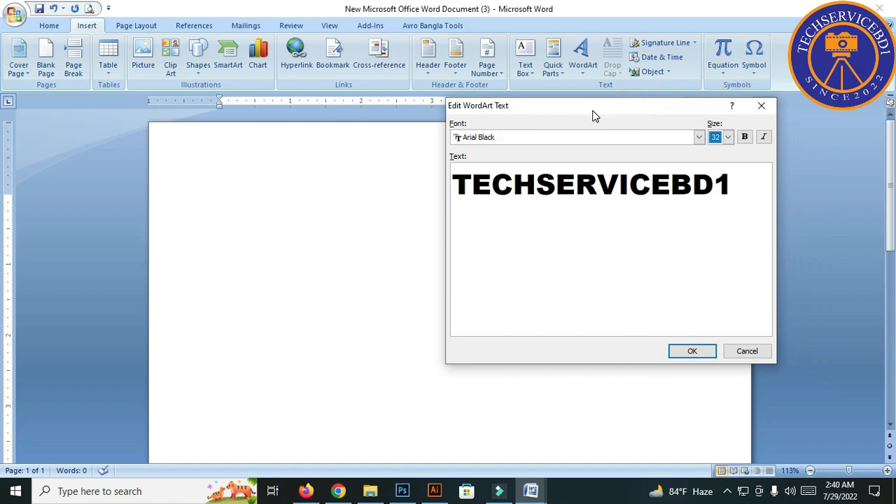
click(691, 353)
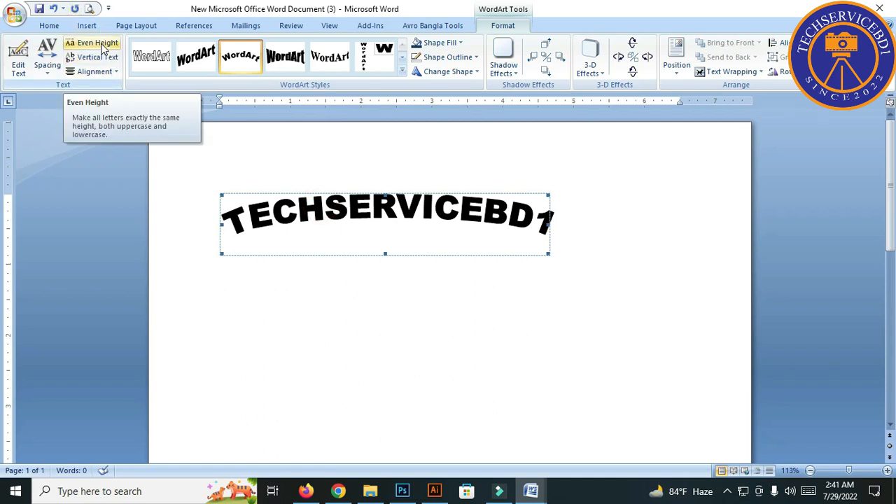
Toggle Even Height on and off twice on the all-capitals WordArt and delete the WordArt.
click(102, 46)
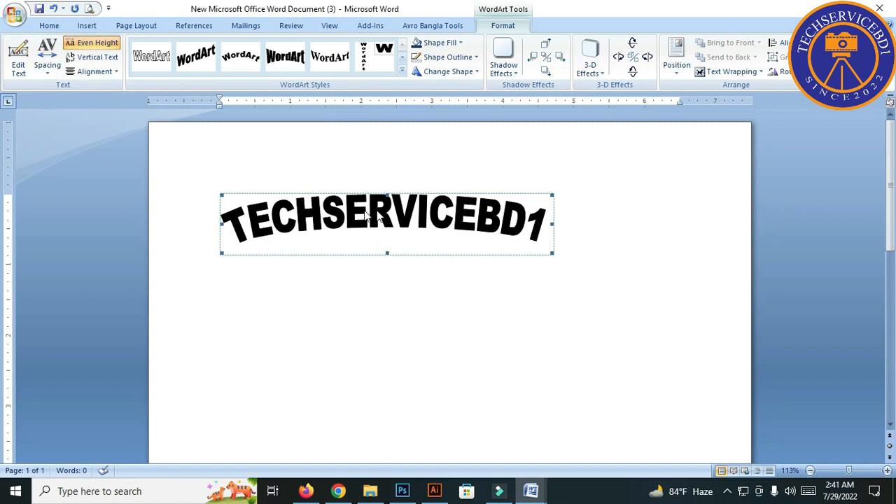
click(89, 44)
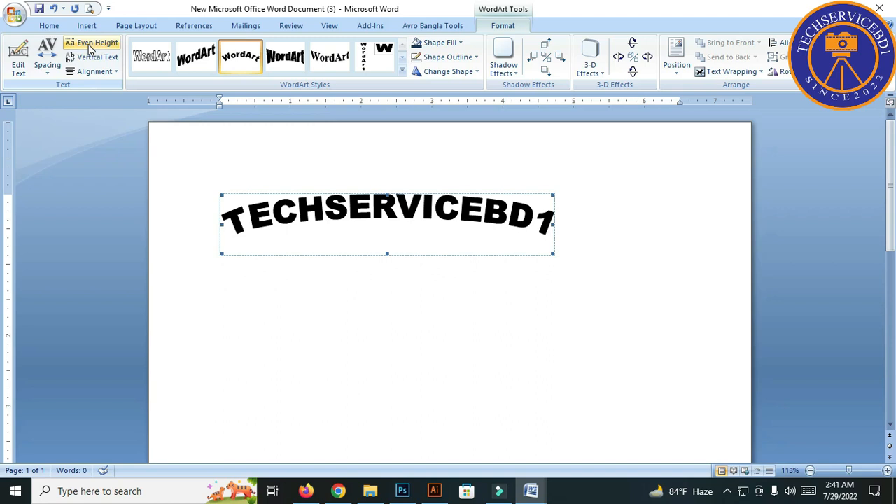
click(88, 45)
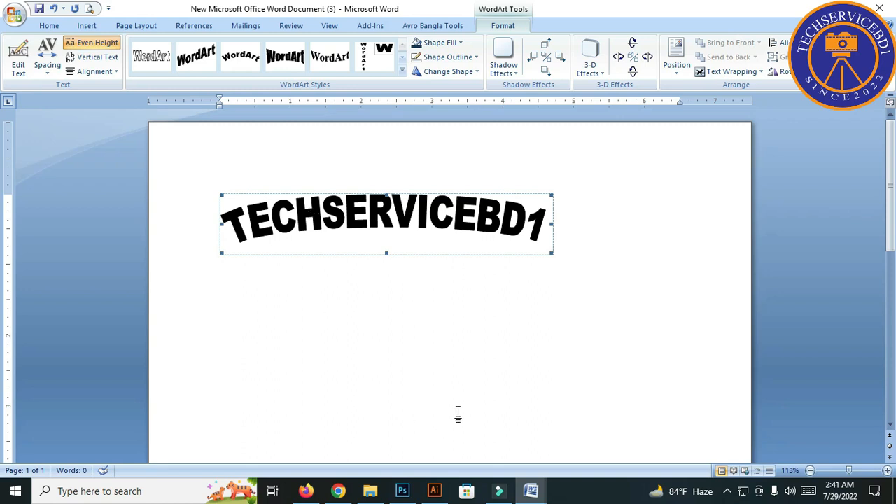
click(249, 62)
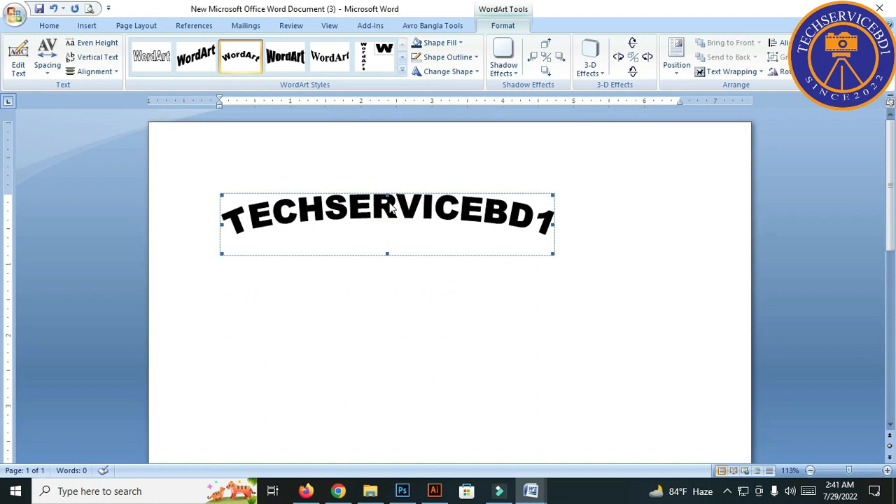
key(Delete)
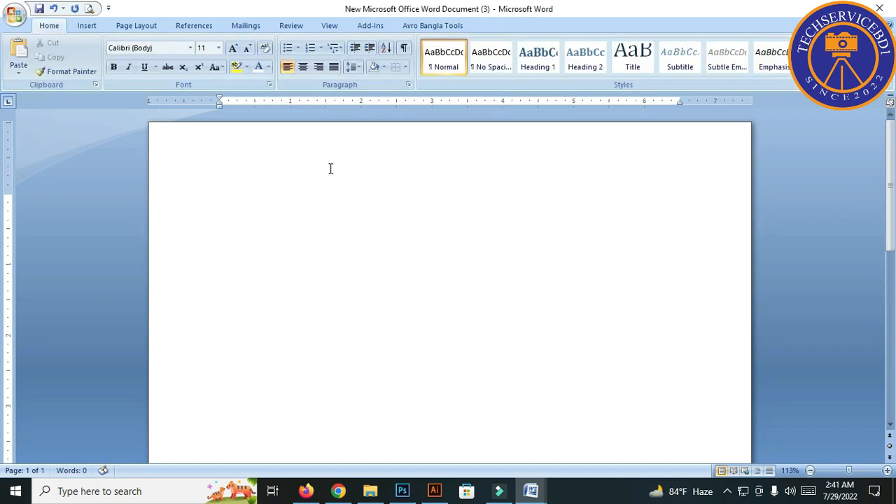
Insert a WordArt in the black arched style of the first gallery row with the mixed-case text "Techservicebd1" in Arial Black 36.
click(87, 25)
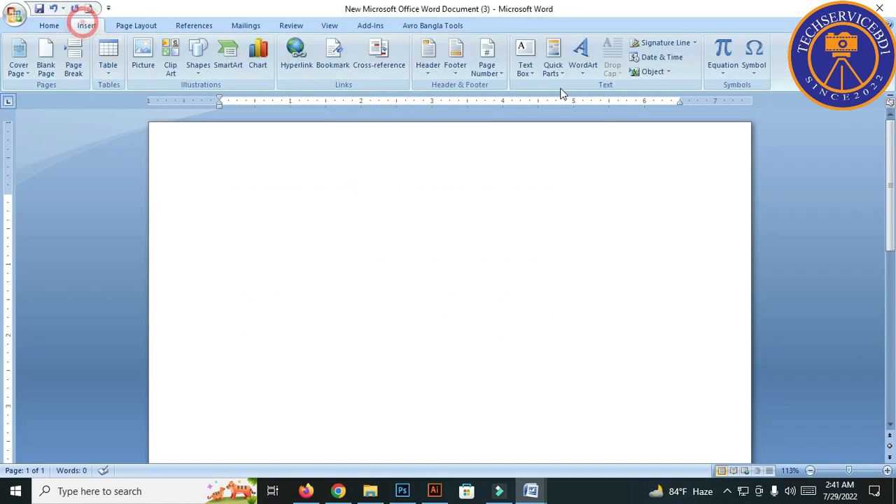
click(583, 56)
click(678, 105)
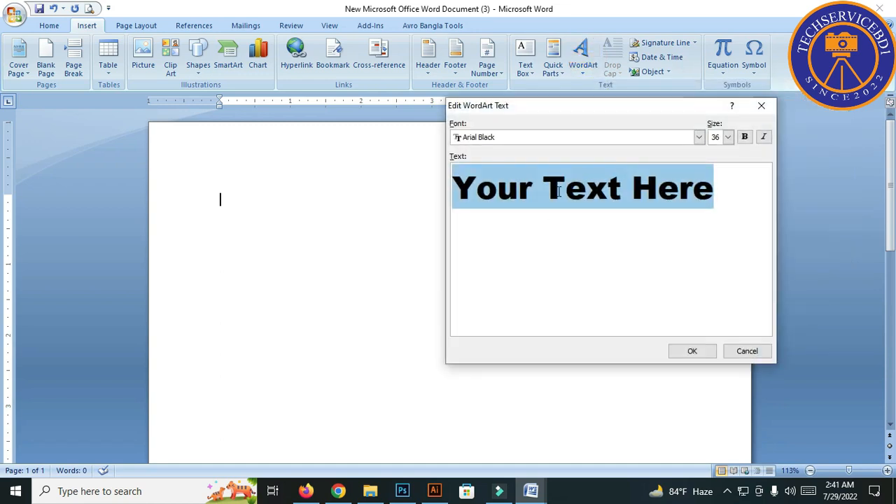
text(t)
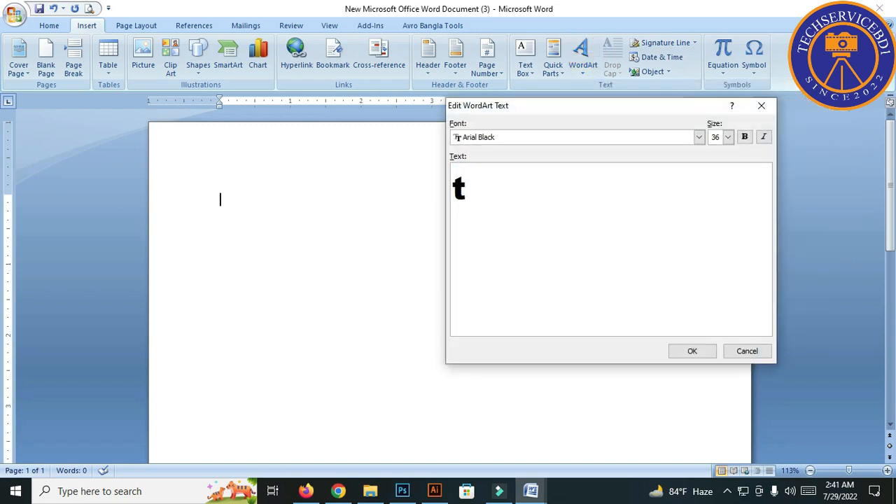
key(BackSpace)
text(Te)
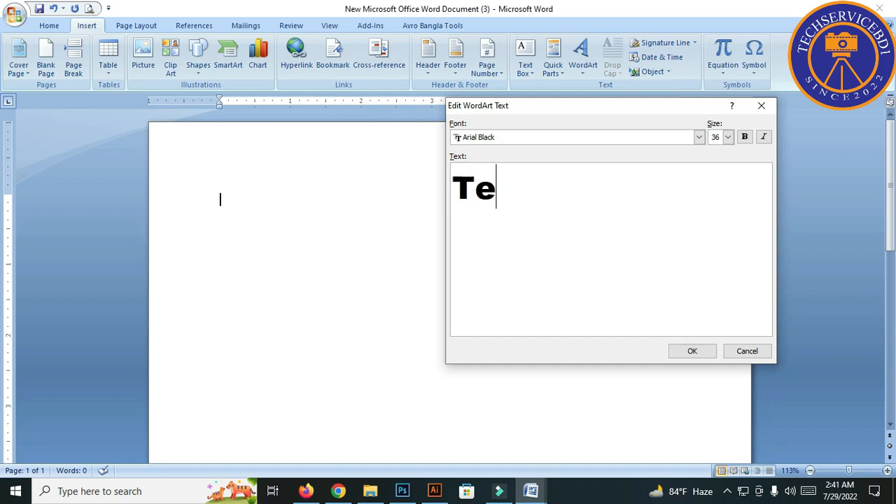
text(chse)
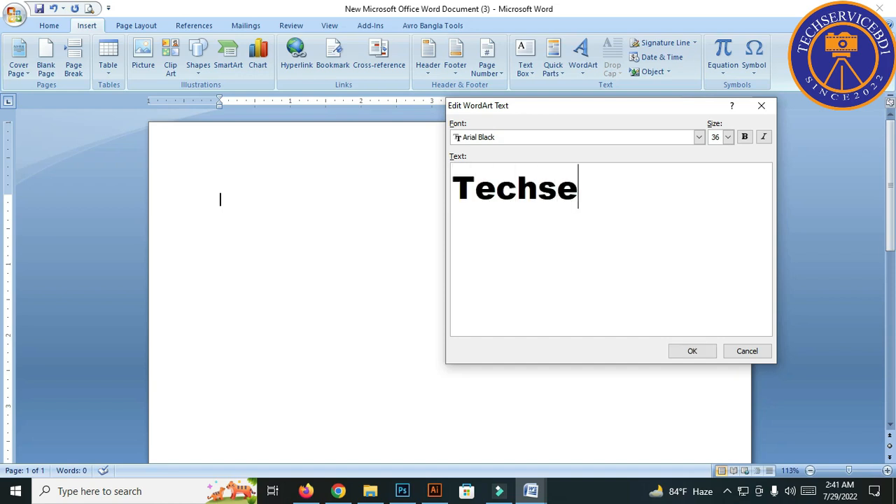
text(rvice)
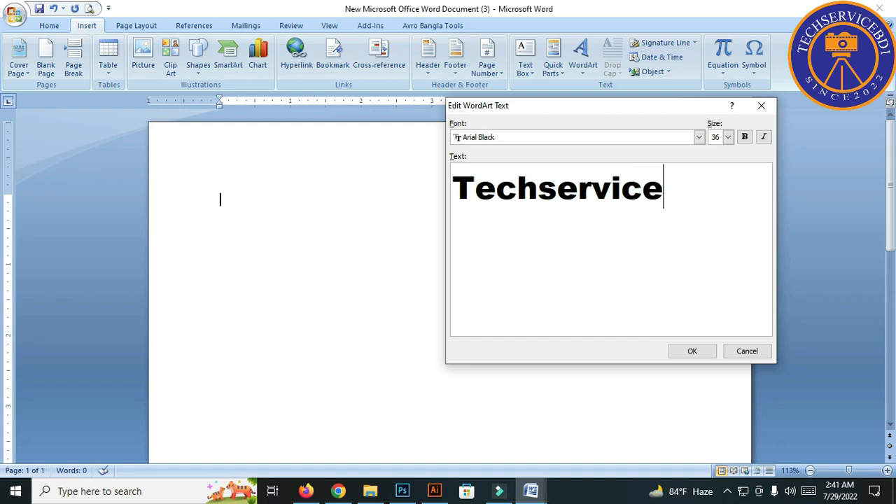
text(bd1)
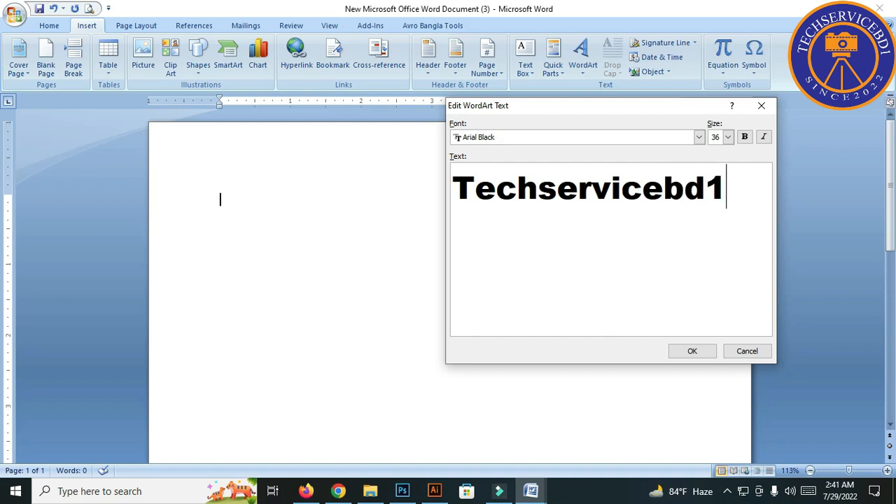
click(693, 352)
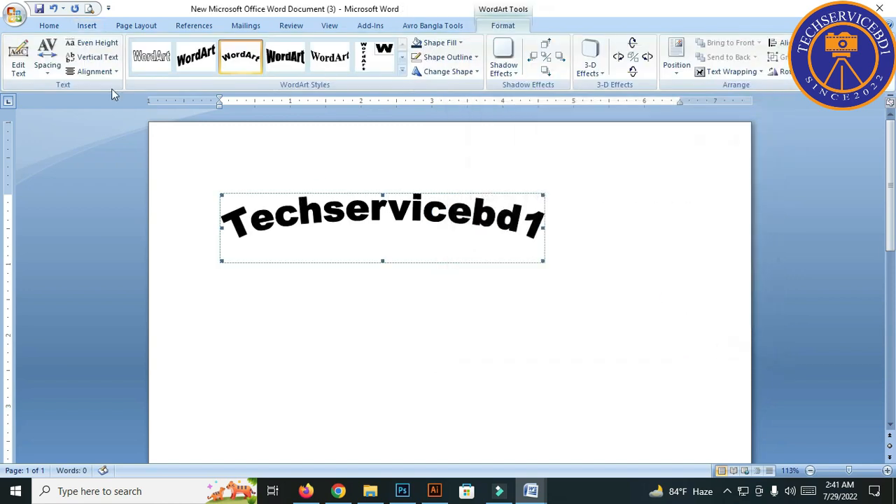
Apply Even Height to the "Techservicebd1" WordArt and enlarge it to slightly beyond the page's right margin.
click(72, 49)
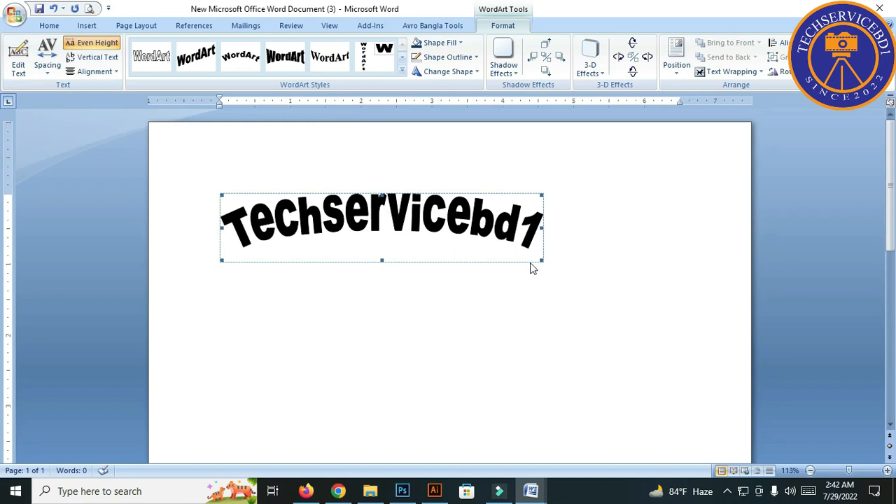
drag(541, 259, 685, 343)
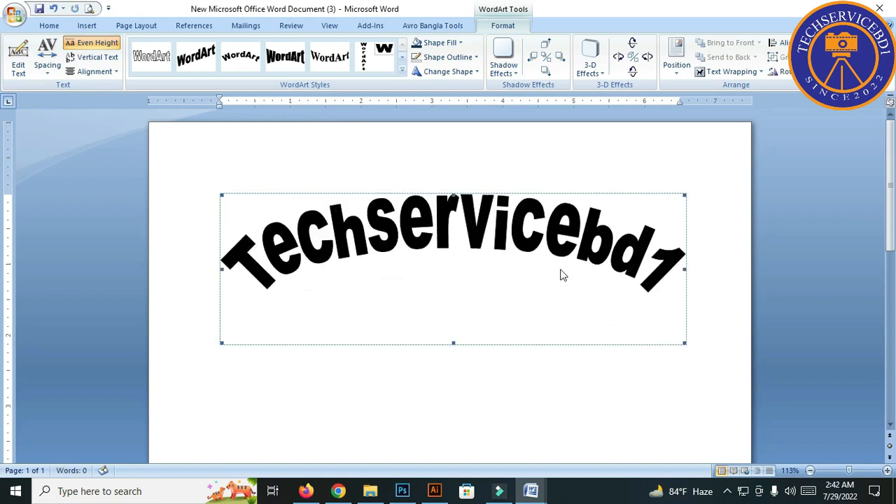
drag(221, 343, 198, 360)
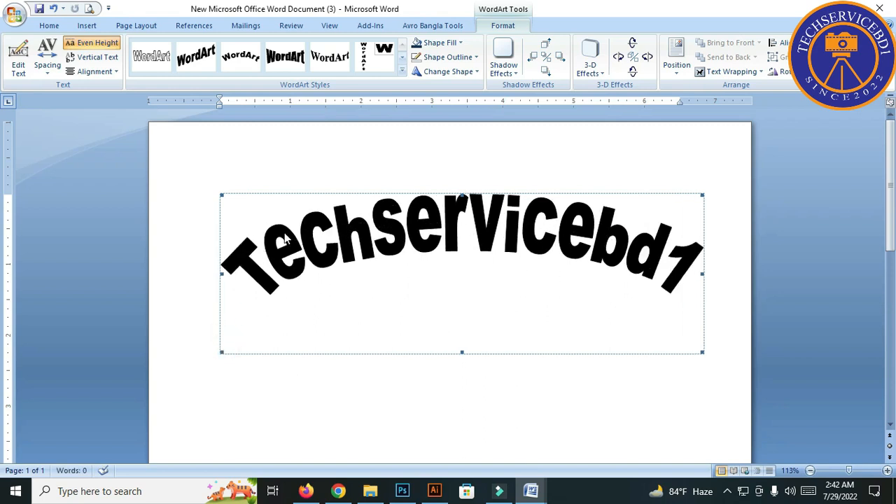
Turn Even Height off and back on for the enlarged WordArt to compare the letter heights.
click(279, 244)
click(93, 42)
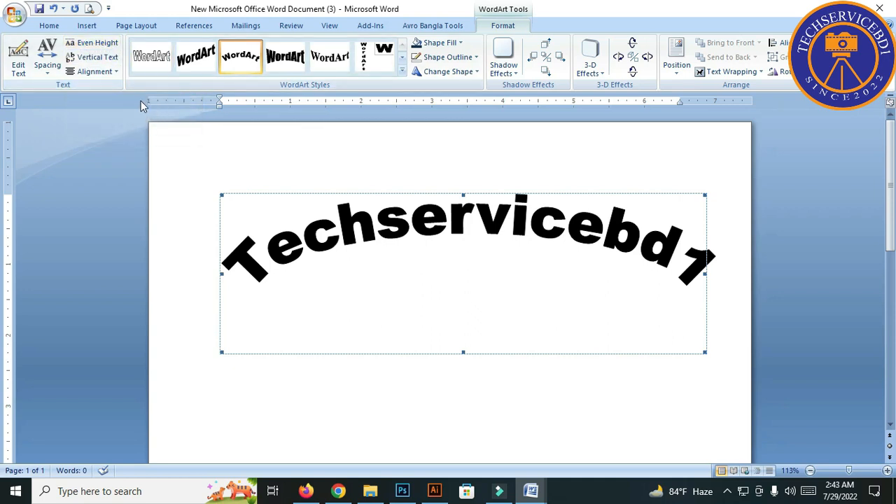
click(95, 46)
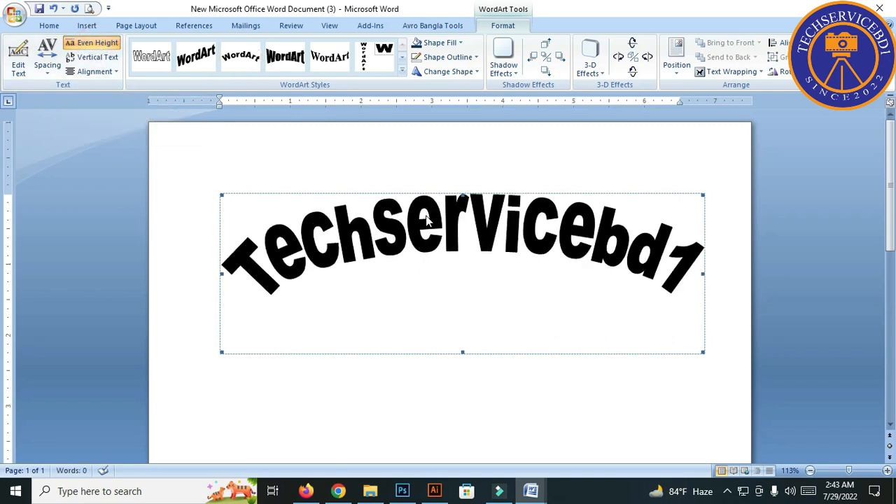